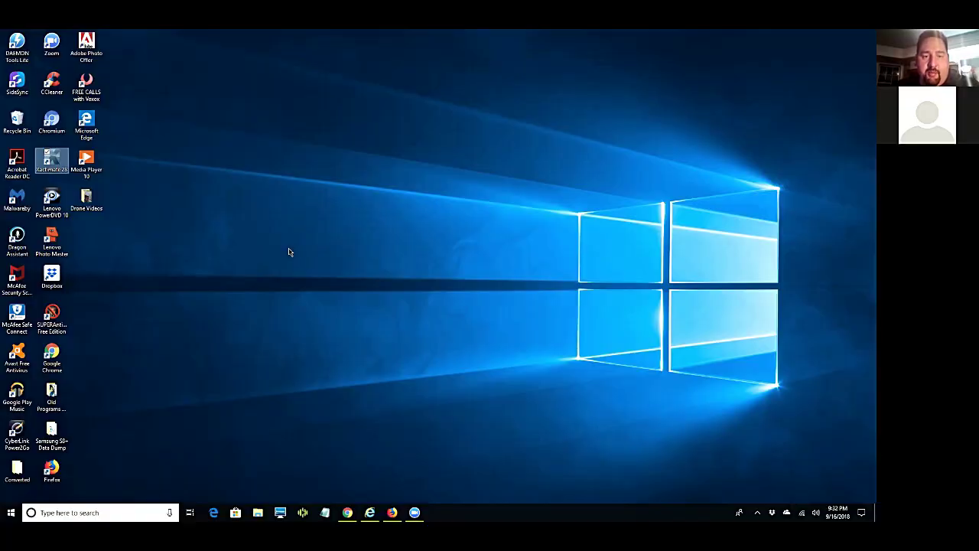
Launch Xactimate 28 from its desktop icon to bring up the sign-in dialog
key(Return)
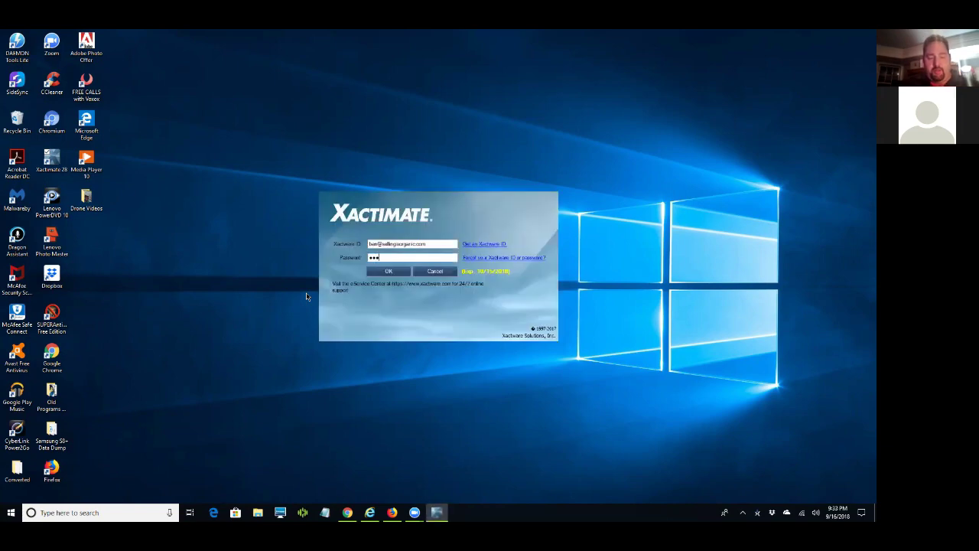
Sign in to Xactimate 28, retyping the account password after an Invalid login message
text(•)
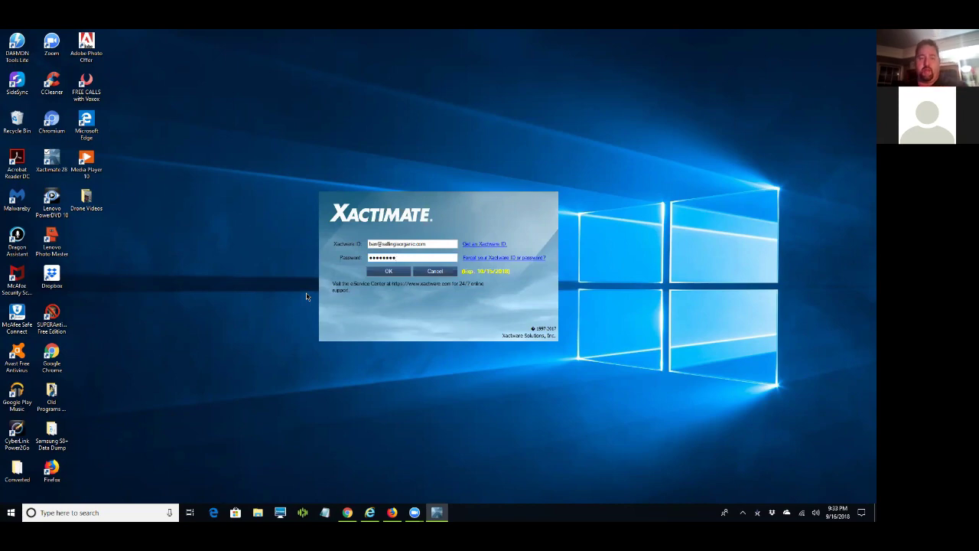
key(Return)
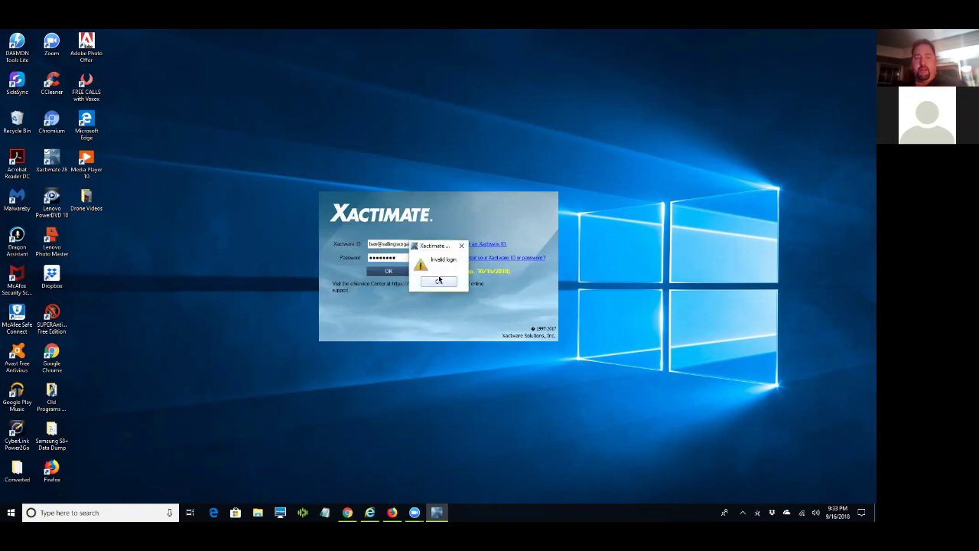
click(439, 282)
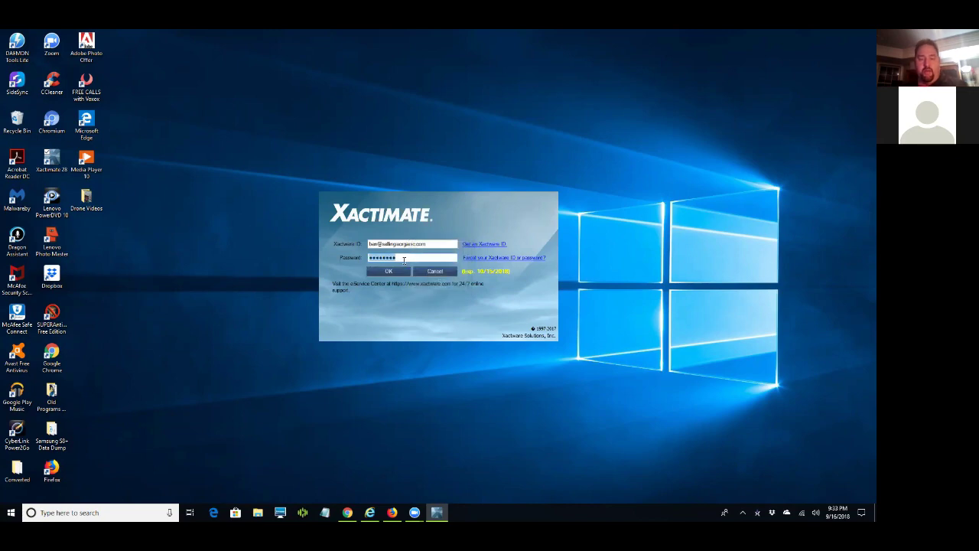
text(••••)
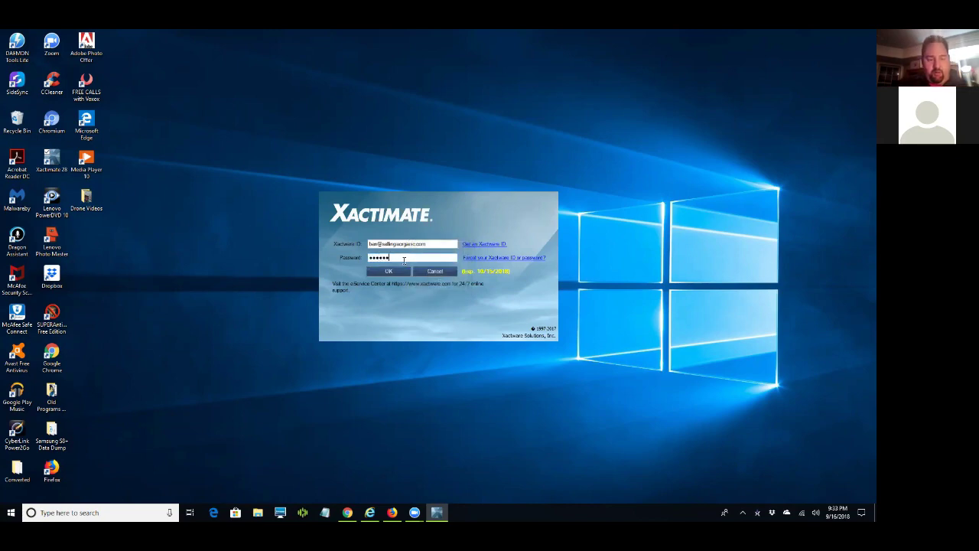
text(••••)
key(Return)
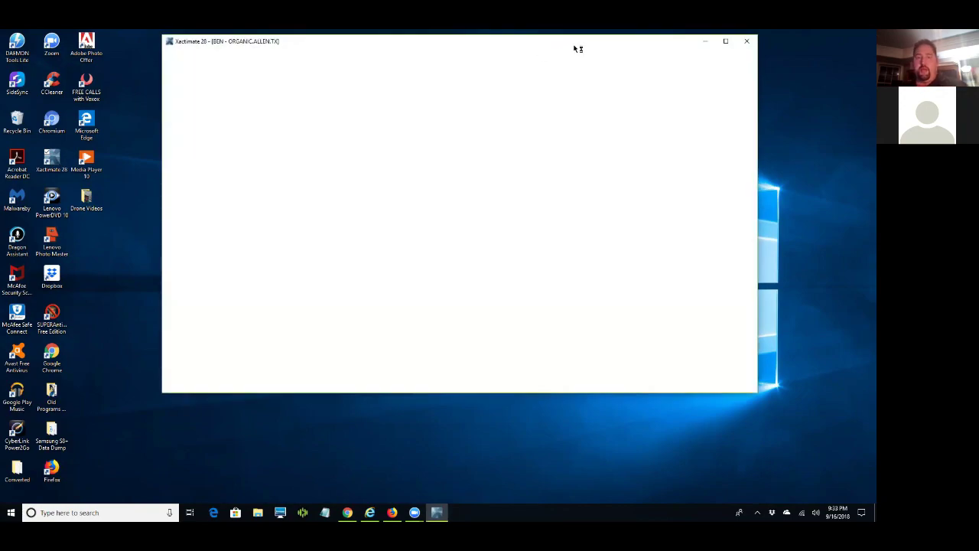
Nudge the Xactimate window aside and start a blank Untitled Notepad document from the taskbar
drag(569, 49, 528, 56)
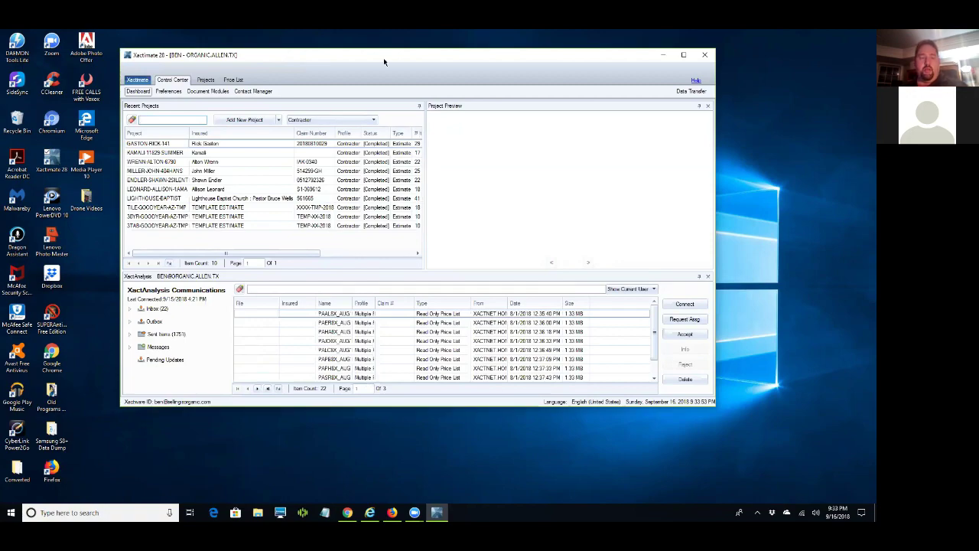
click(325, 512)
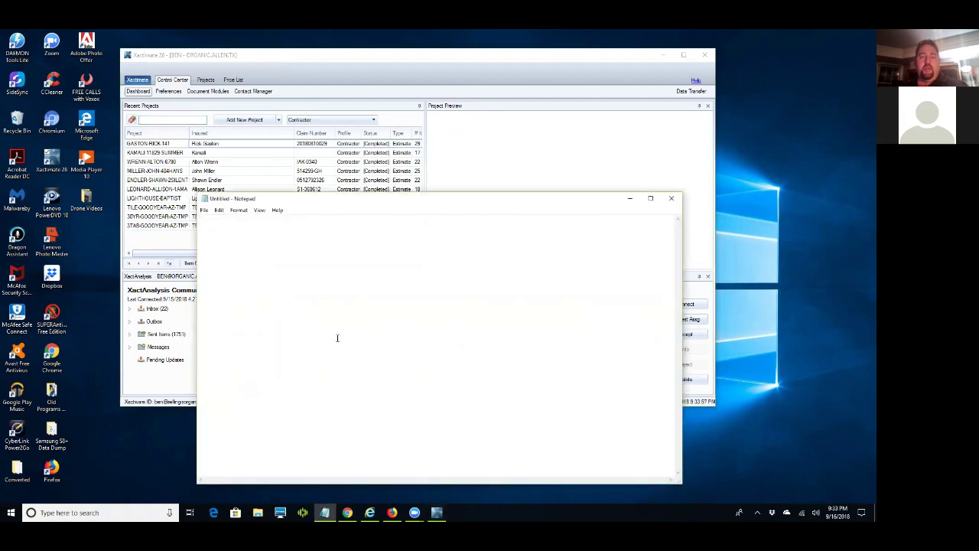
Open the Notes For Xactimates file in Notepad via File > Open
click(203, 210)
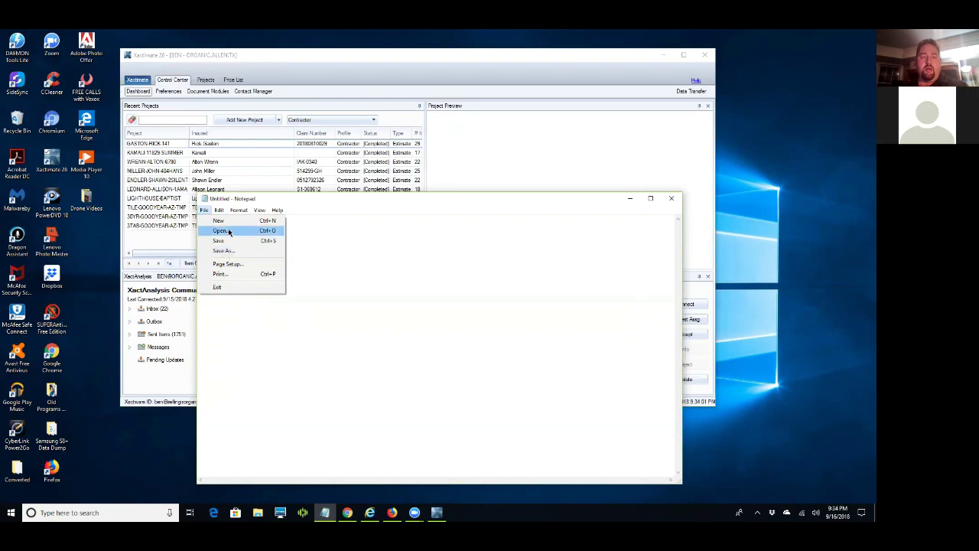
click(227, 230)
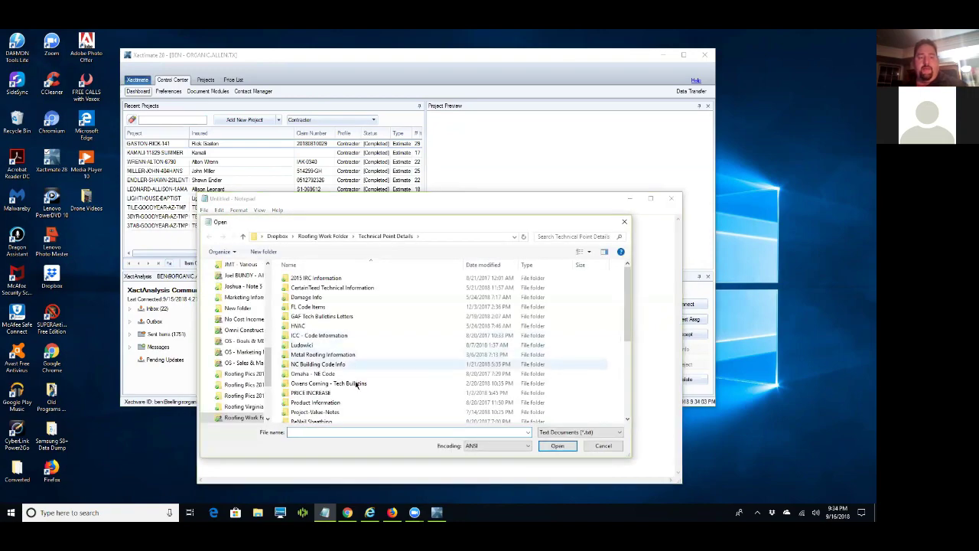
scroll(357, 383, down, 5)
click(332, 409)
double_click(333, 409)
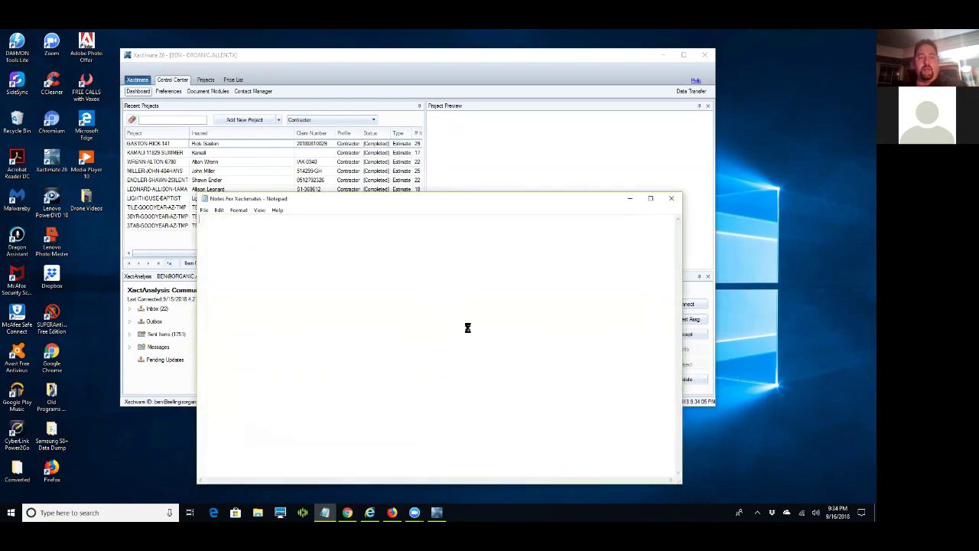
Read through the notes, shift the window right, then minimize it to reveal Xactimate
scroll(300, 412, down, 15)
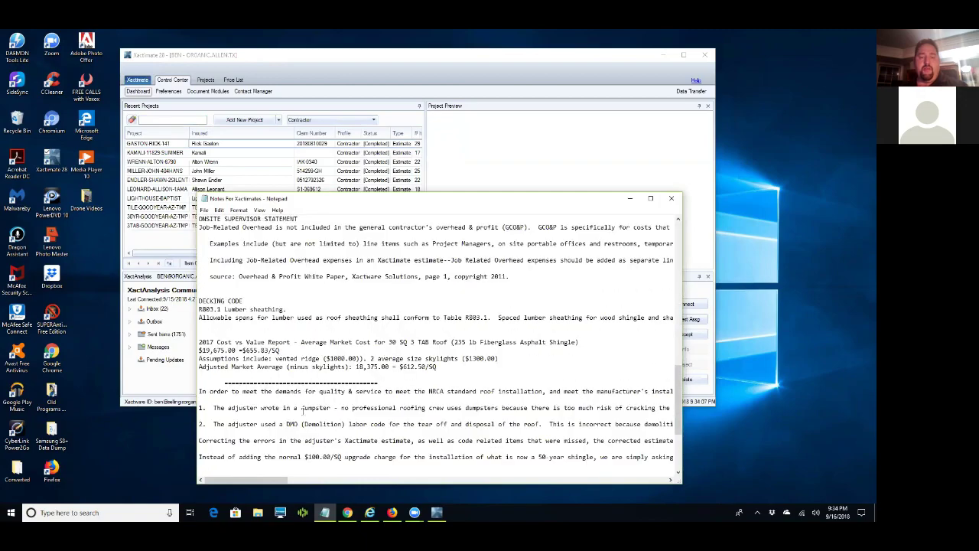
scroll(303, 410, up, 12)
scroll(304, 411, down, 10)
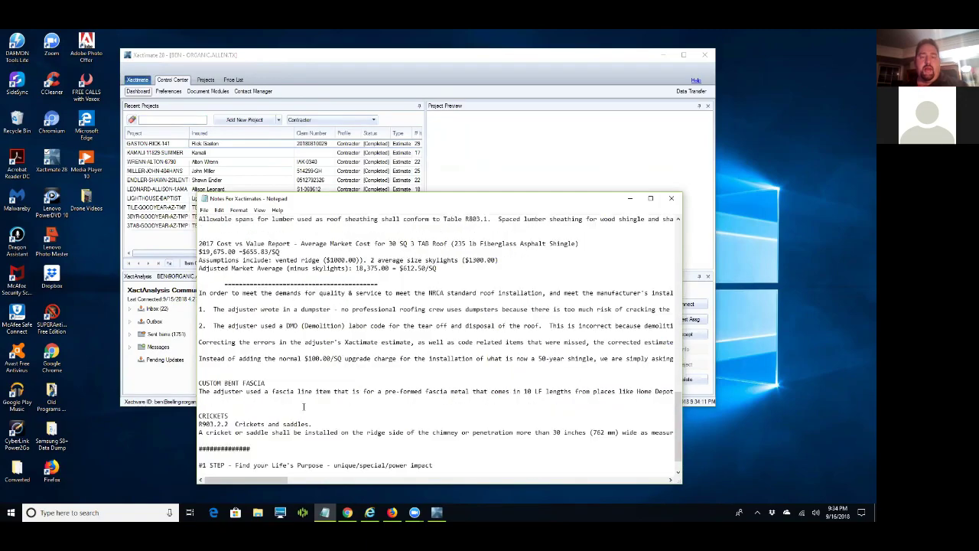
scroll(303, 406, up, 15)
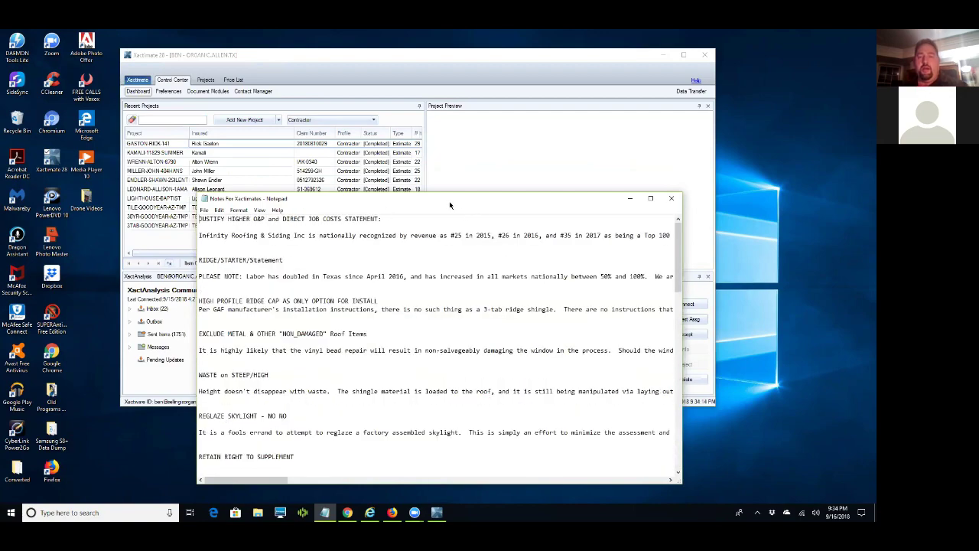
drag(449, 200, 620, 215)
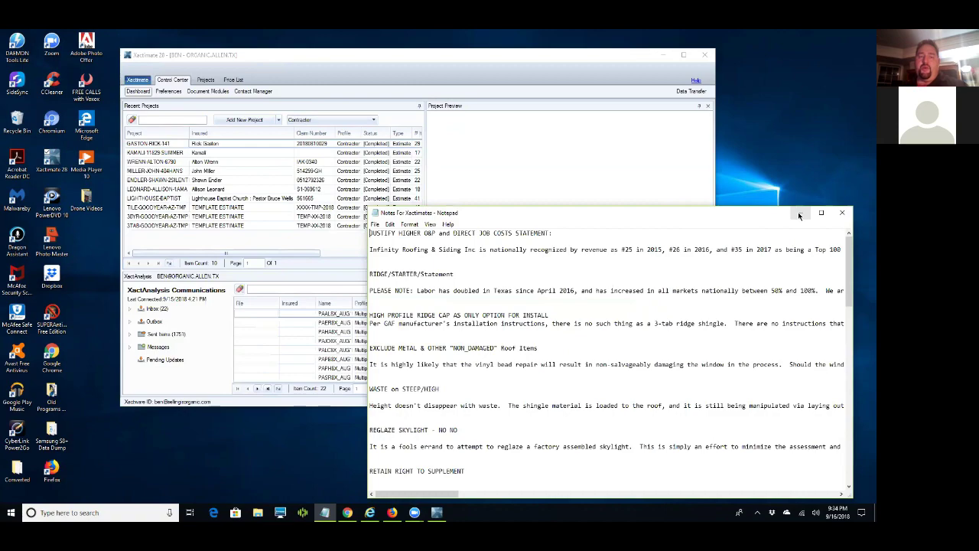
click(800, 215)
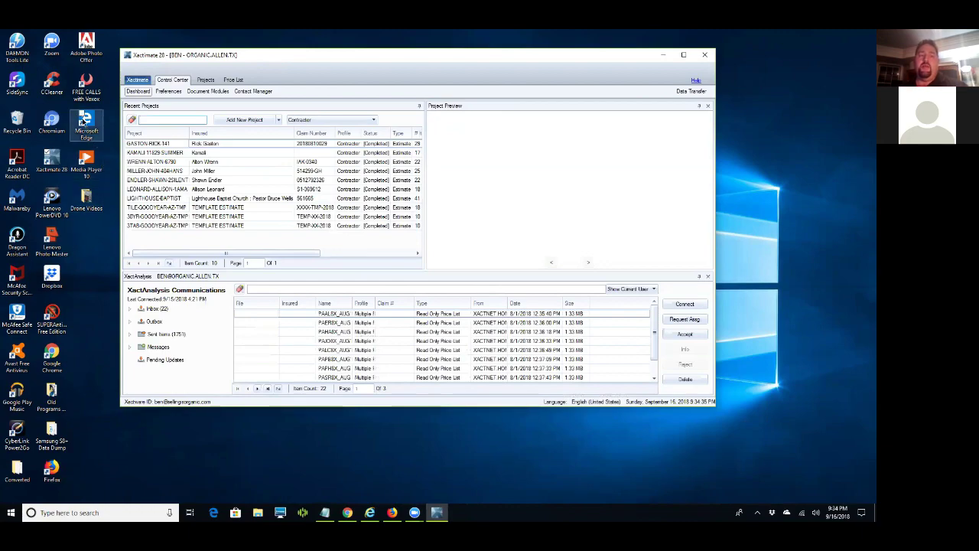
Launch Microsoft Edge from the desktop and make its window slightly narrower
click(87, 123)
double_click(86, 120)
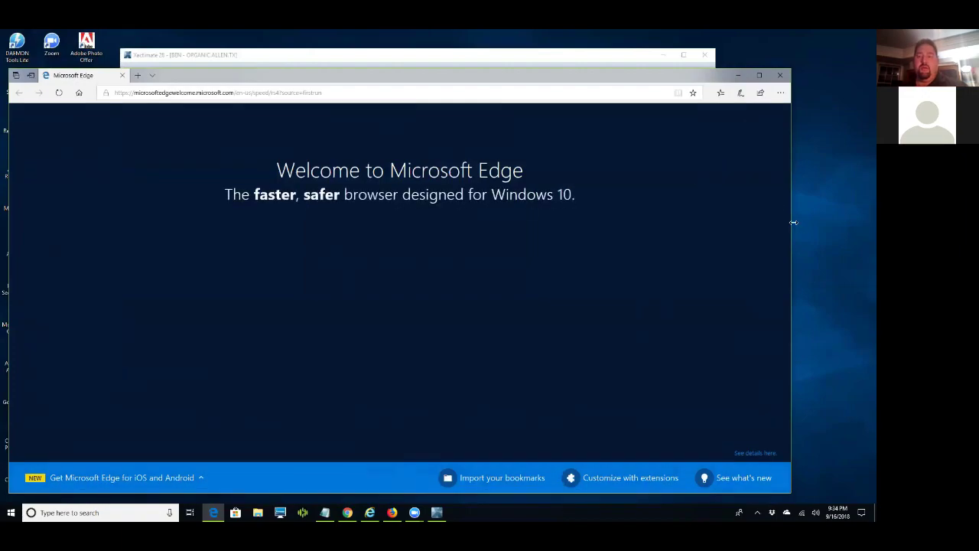
drag(791, 222, 761, 221)
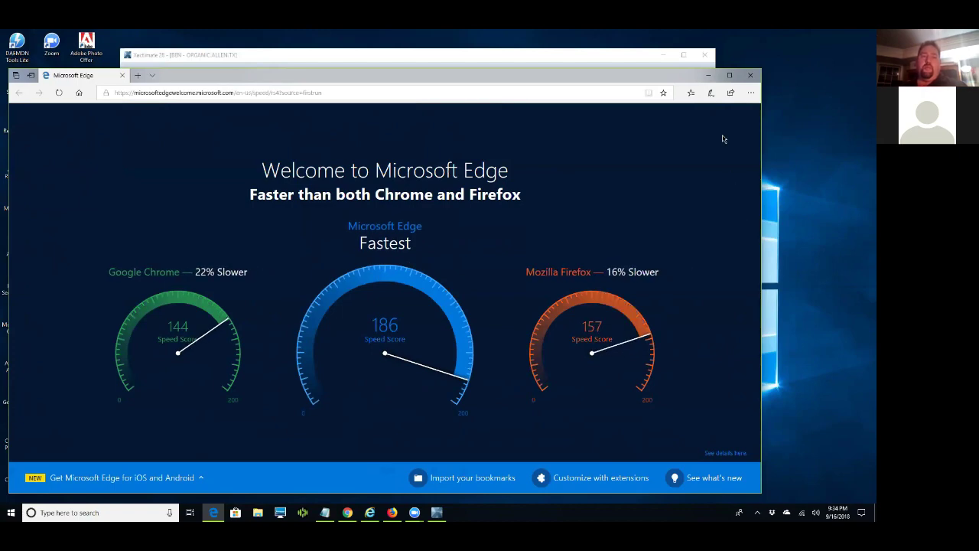
Bring up Edge's Settings and more list with the Internet Explorer option
click(747, 94)
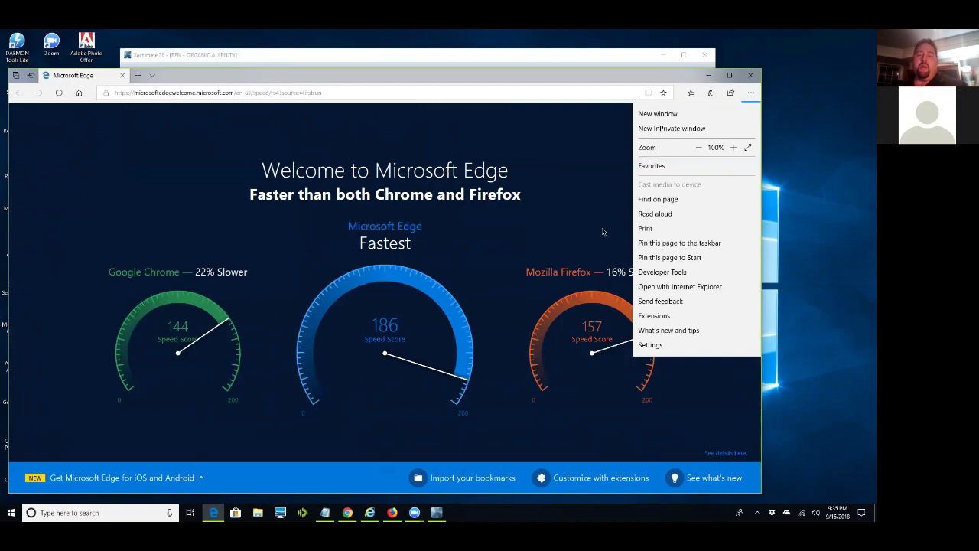
click(588, 127)
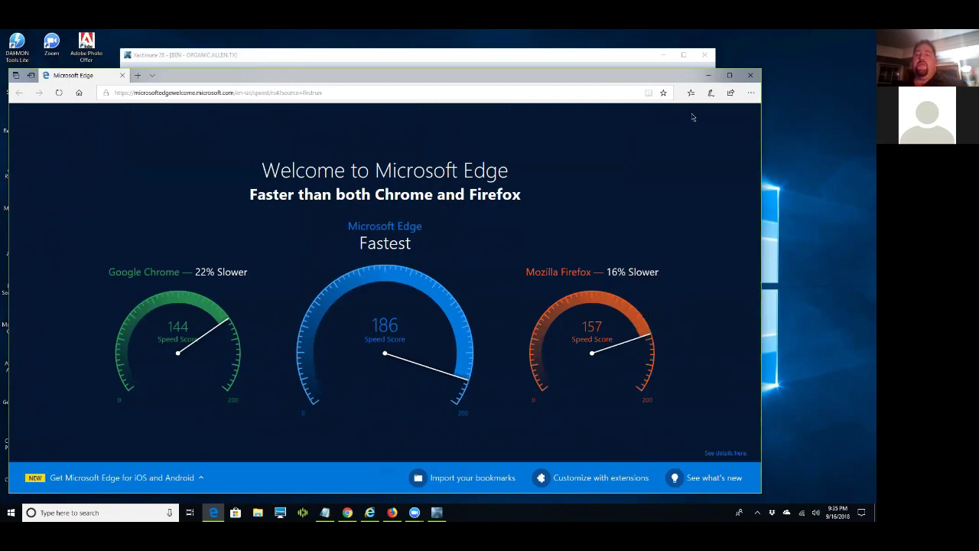
click(751, 92)
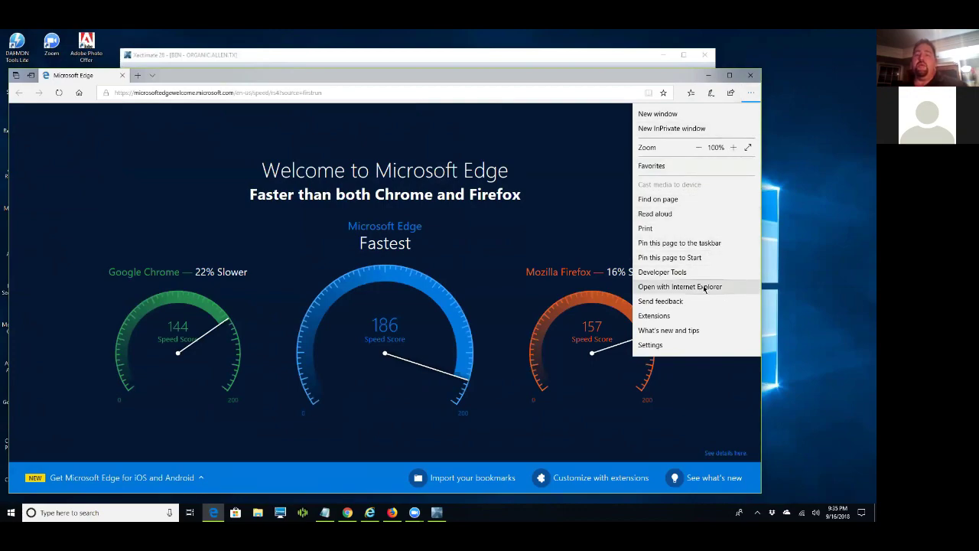
Reopen the page in Internet Explorer, close Edge, maximize IE and dismiss the antivirus pop-up
click(704, 289)
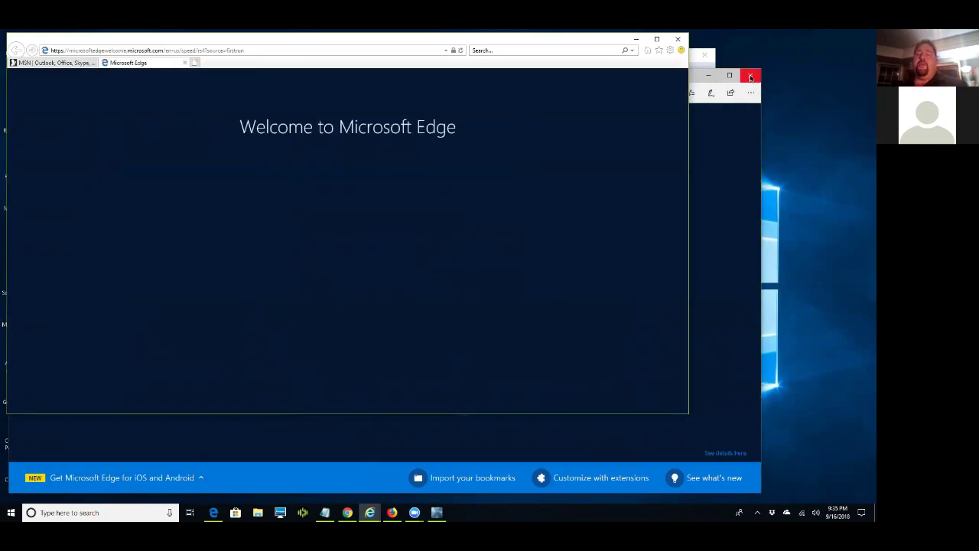
click(750, 76)
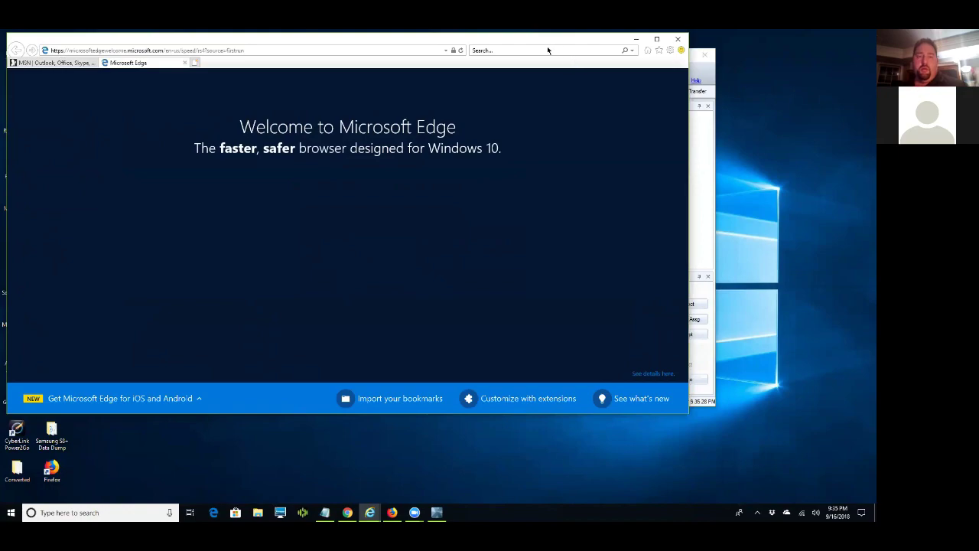
drag(548, 40, 557, 61)
double_click(554, 60)
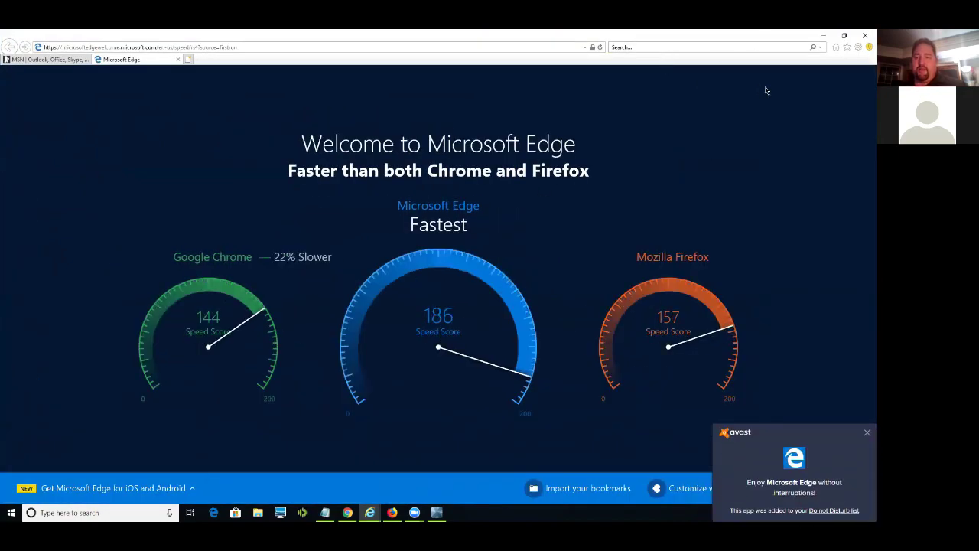
click(865, 387)
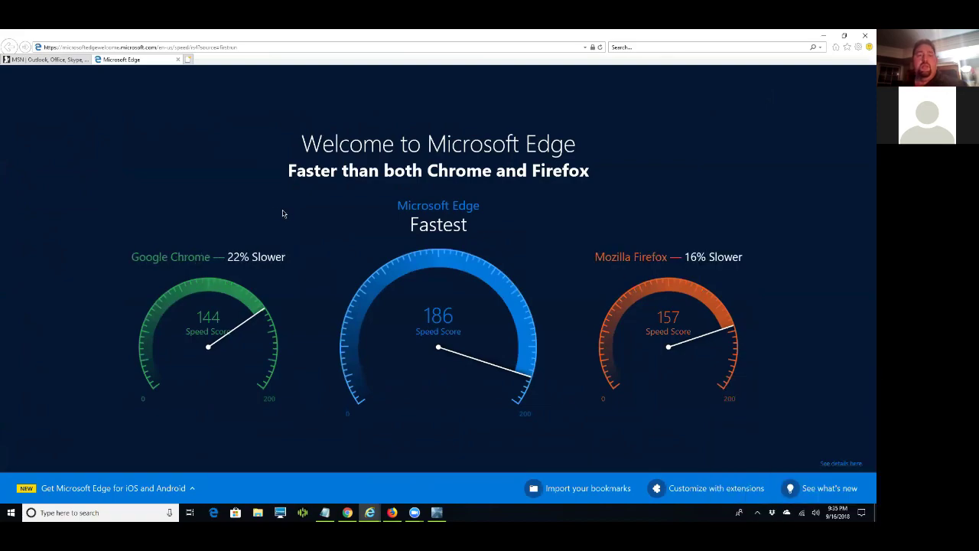
Close the Edge welcome and MSN tabs, leaving a single new tab
click(177, 59)
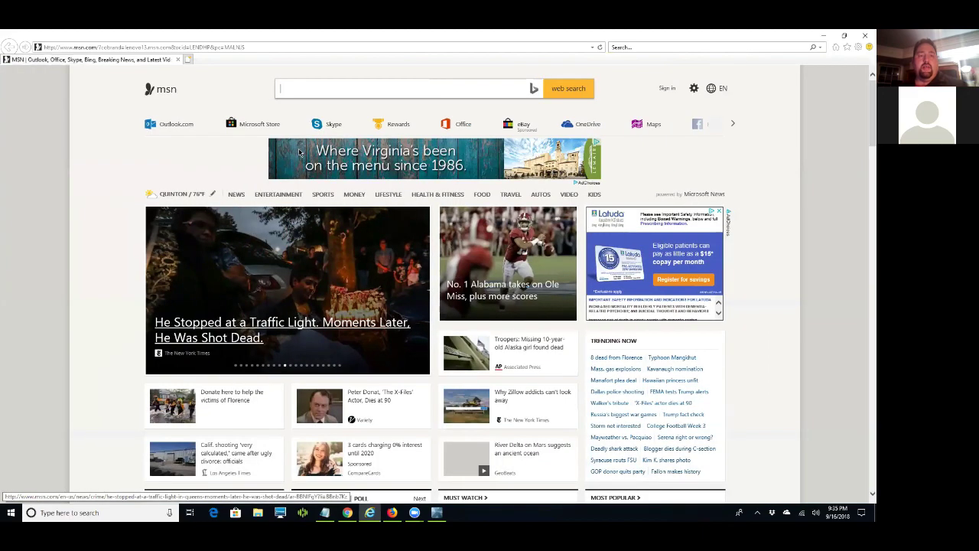
click(274, 49)
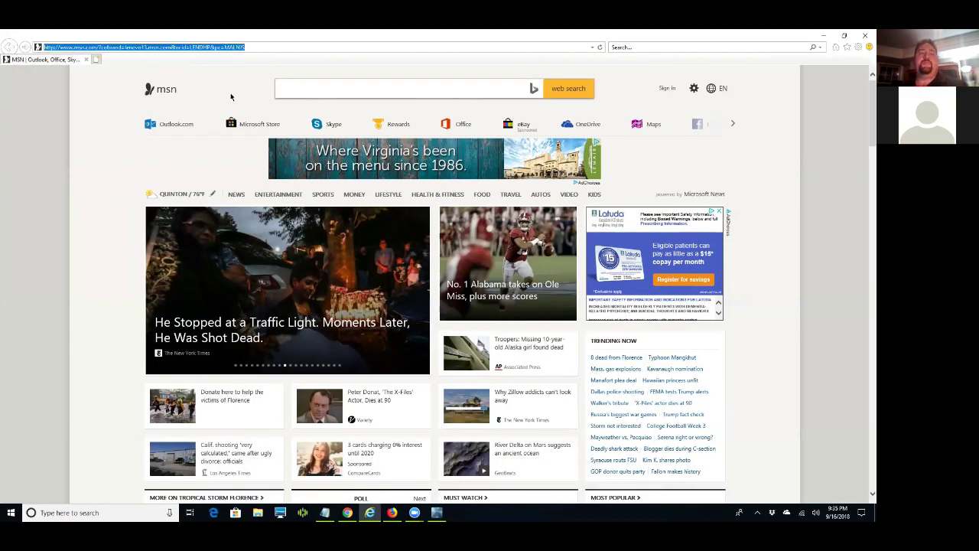
click(95, 60)
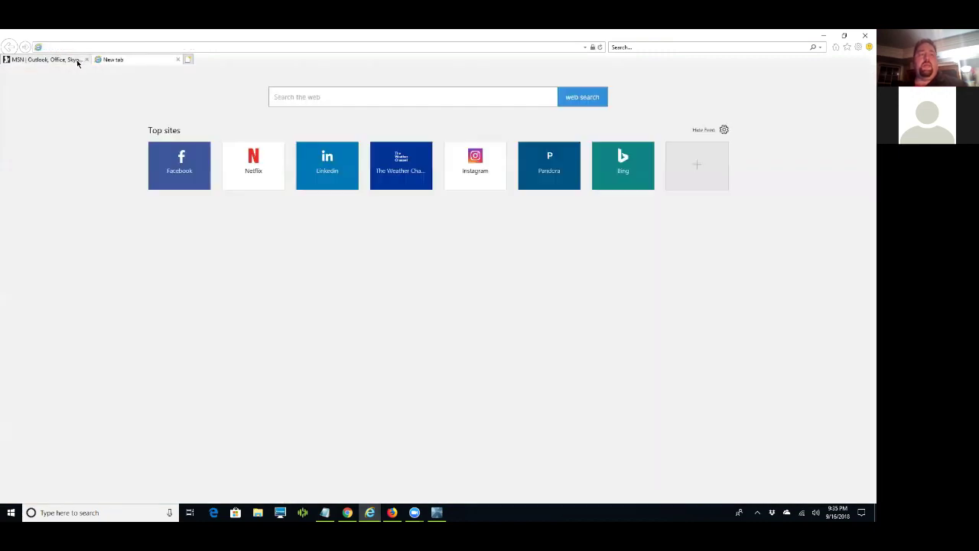
click(86, 60)
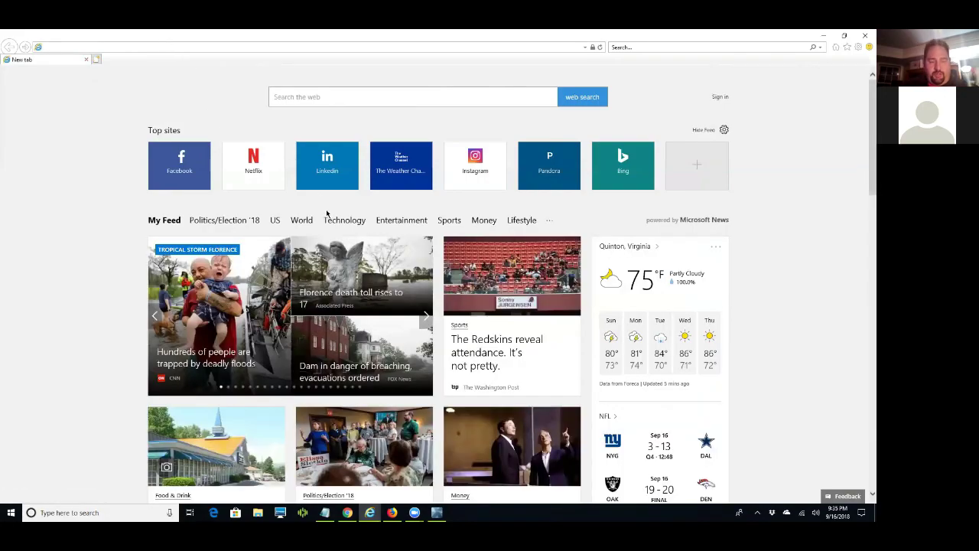
text(ww)
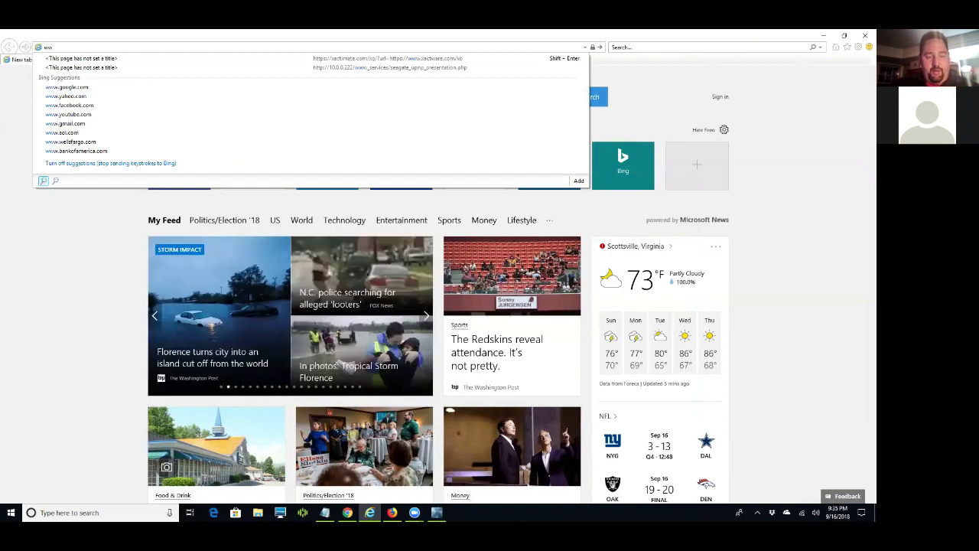
text(w.xact)
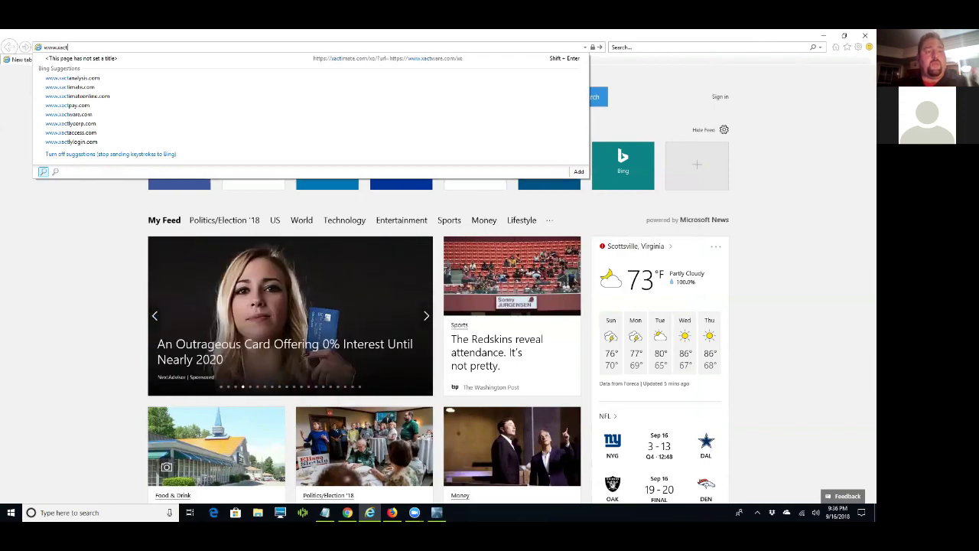
text(imate)
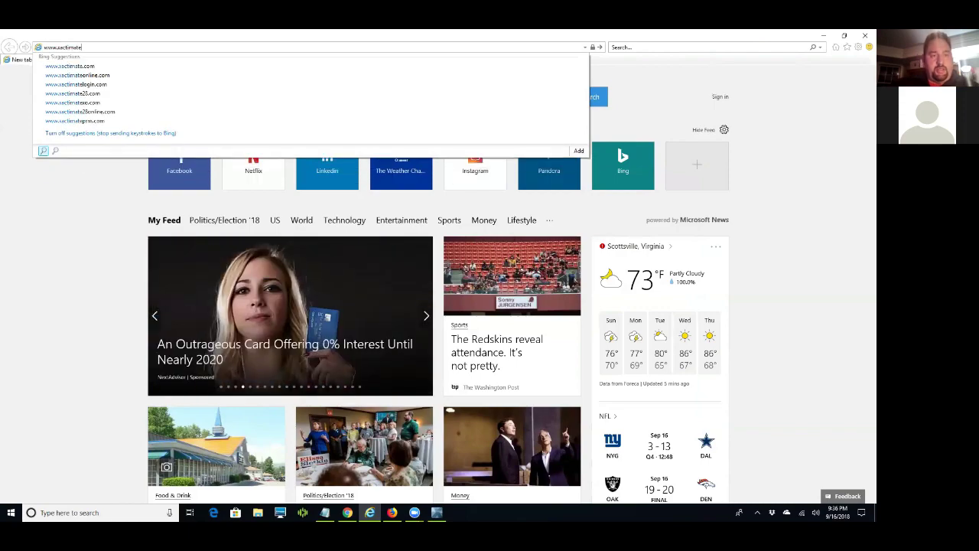
text(.com/)
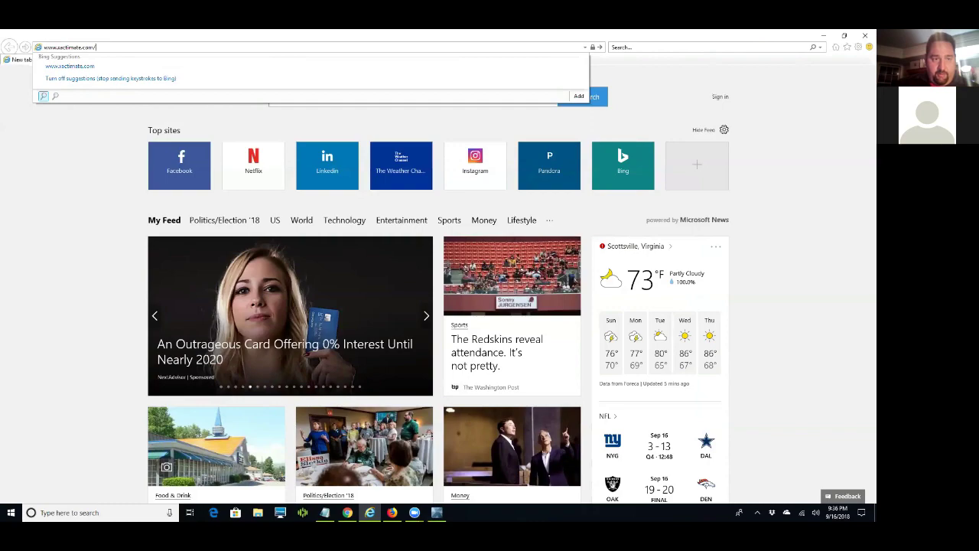
text(xo/)
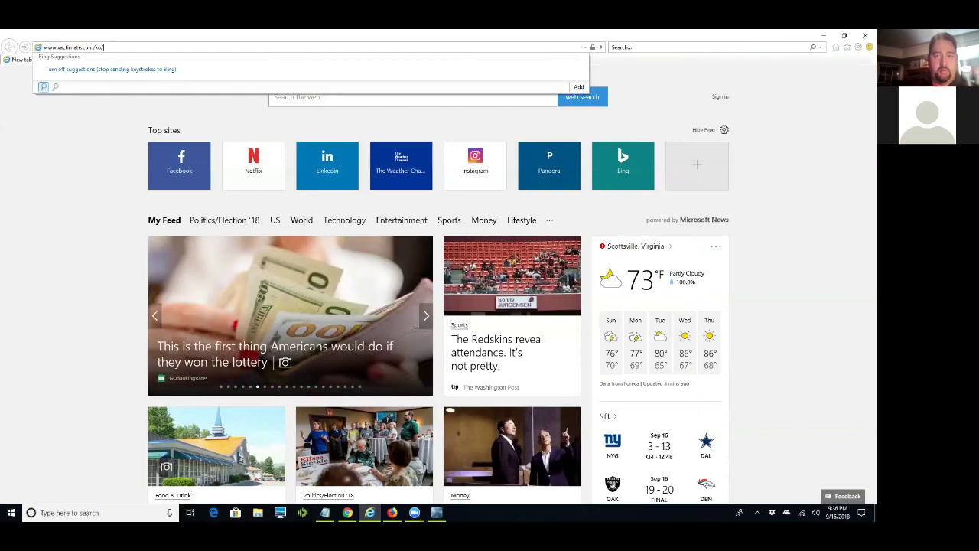
key(Return)
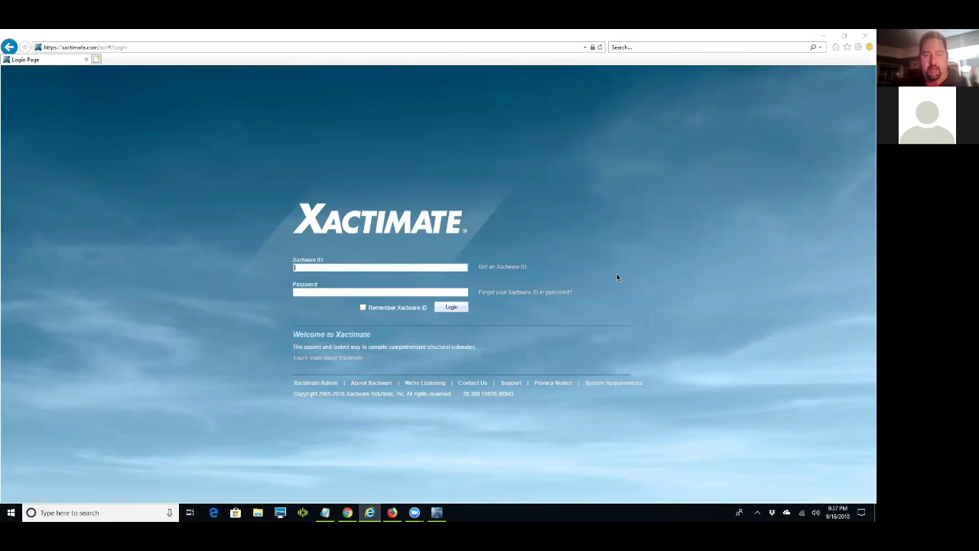
Enter the Xactware ID e-mail and account password, tick Remember Xactware ID, and log in
click(316, 268)
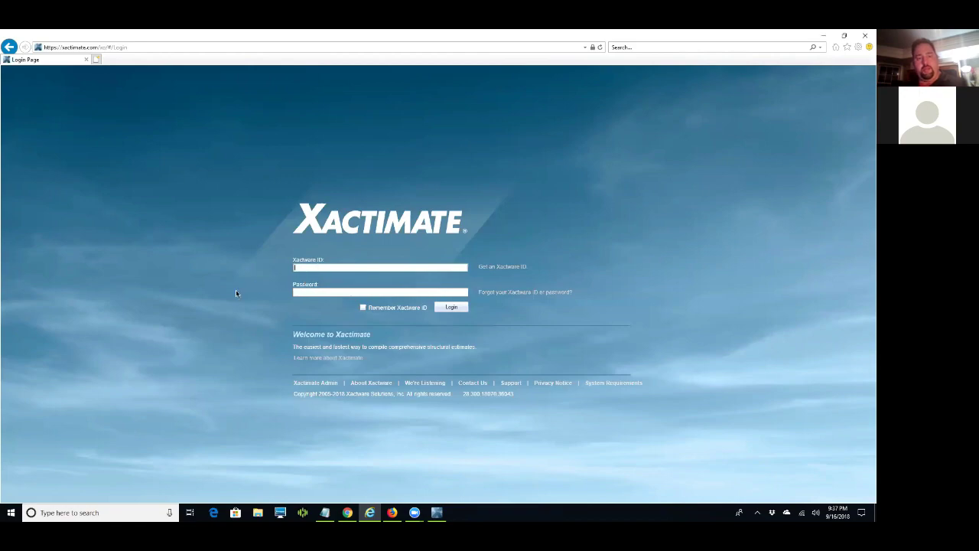
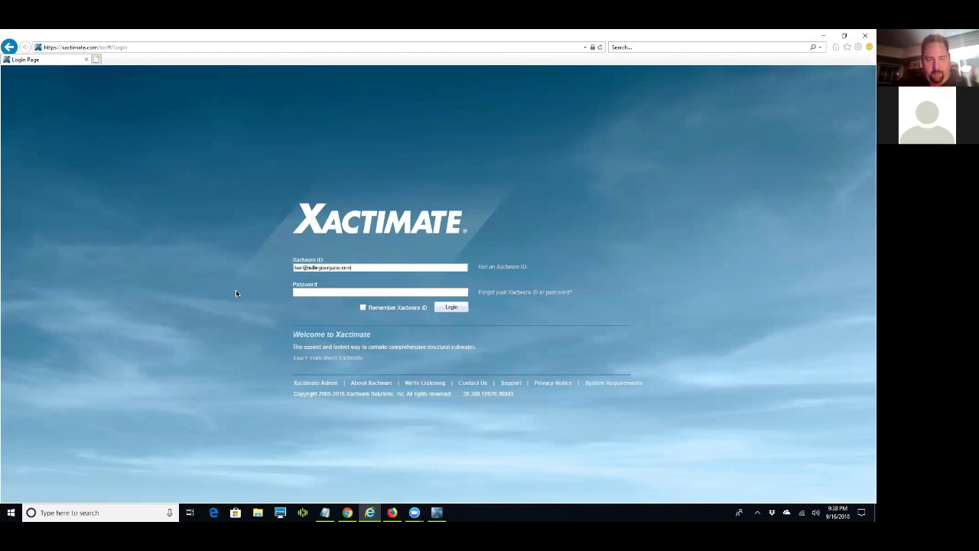
key(Tab)
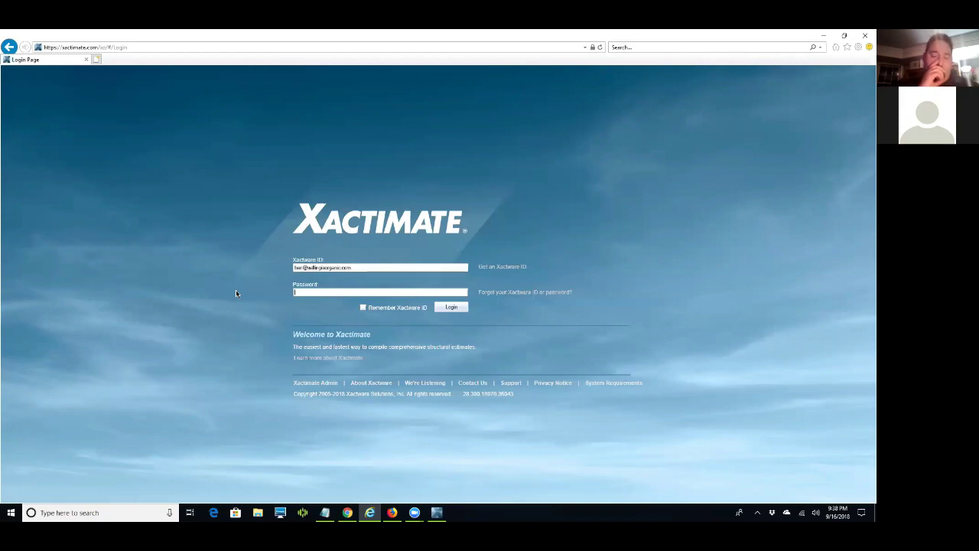
text(*)
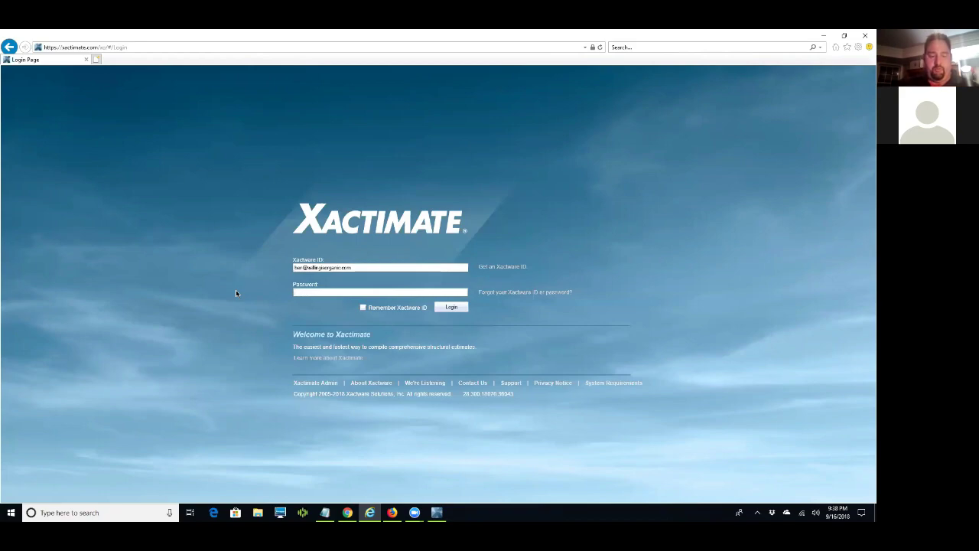
text(********)
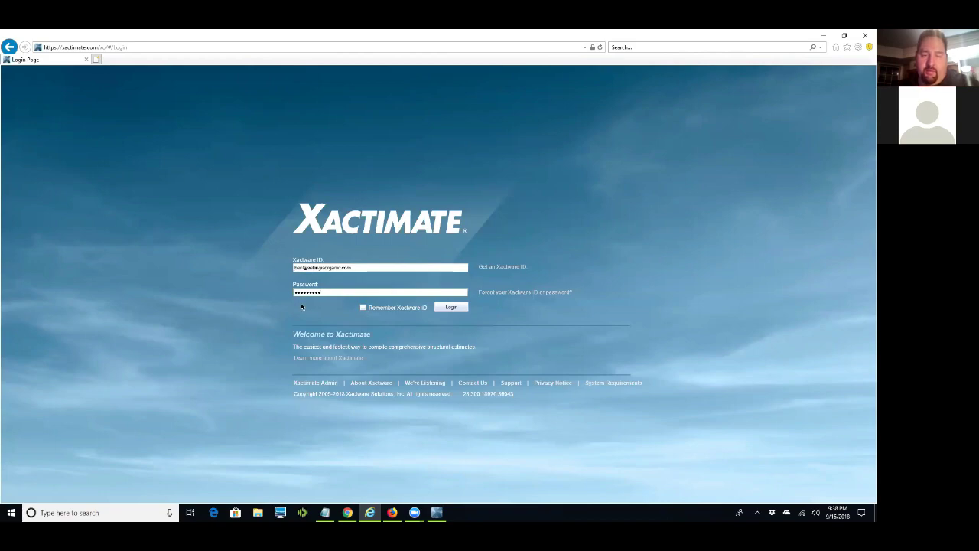
click(363, 308)
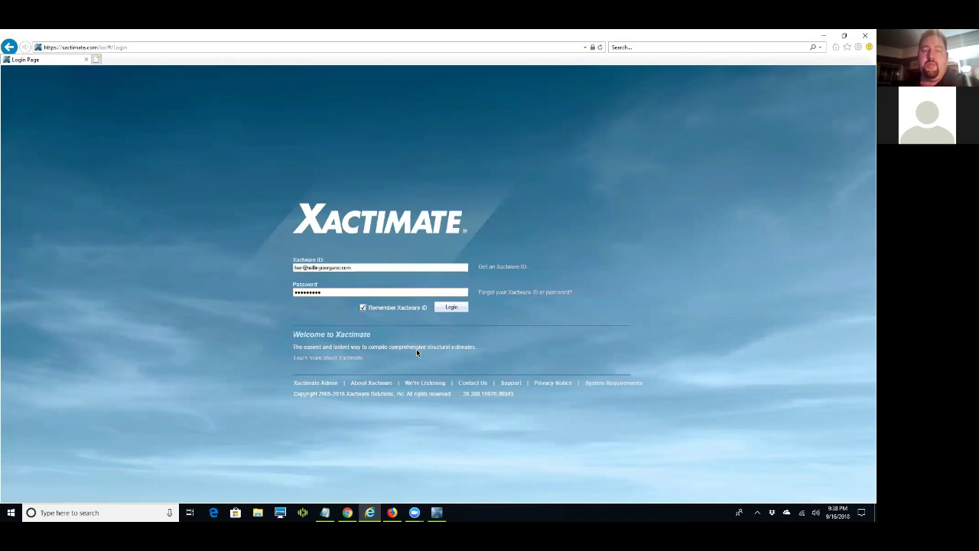
click(451, 308)
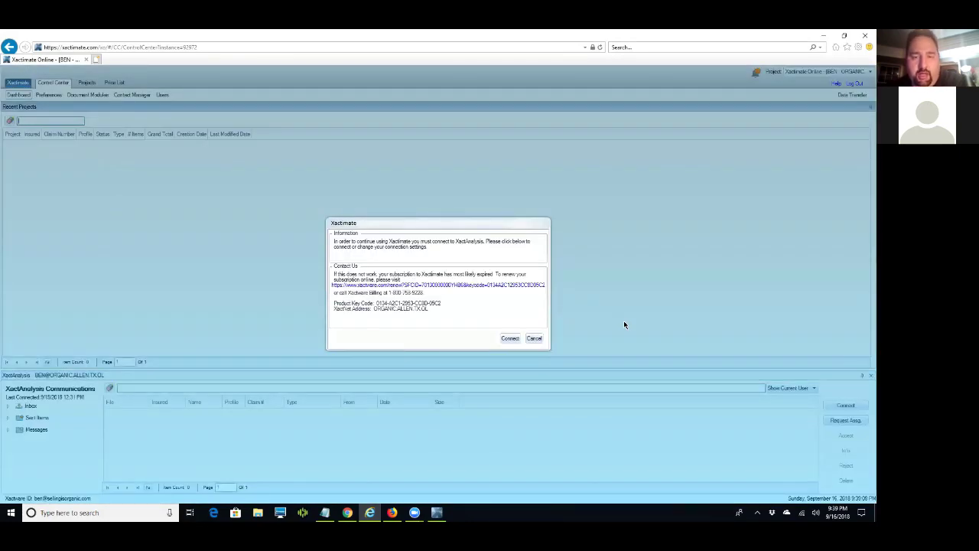
Accept the XactAnalysis connection prompt so the Control Center loads
click(509, 339)
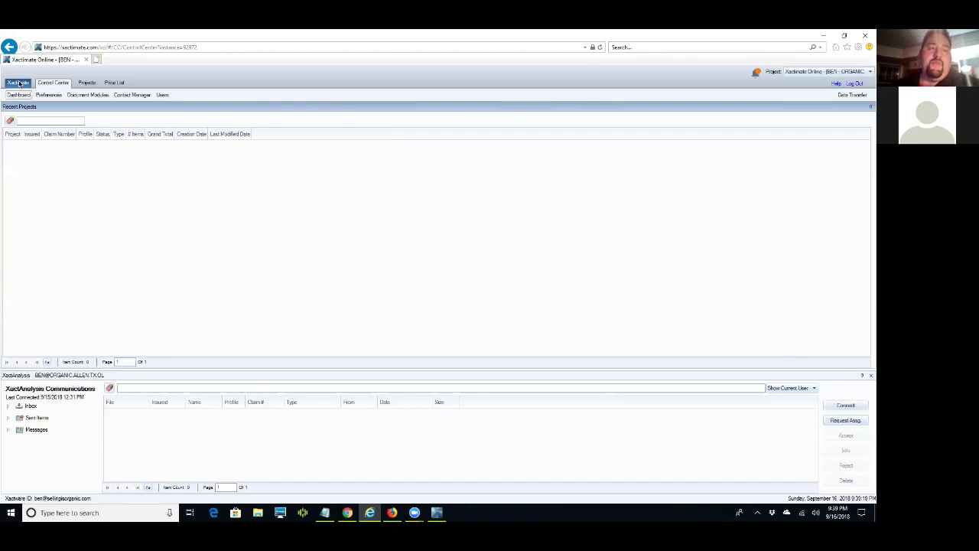
Browse the Users, Document Modules and Preferences pages, finishing on the Price List tab
click(163, 95)
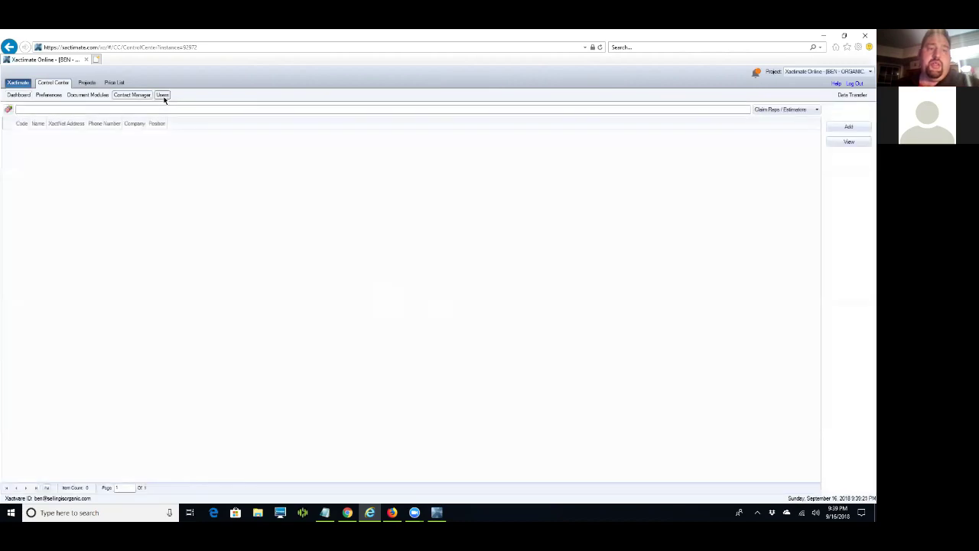
click(87, 95)
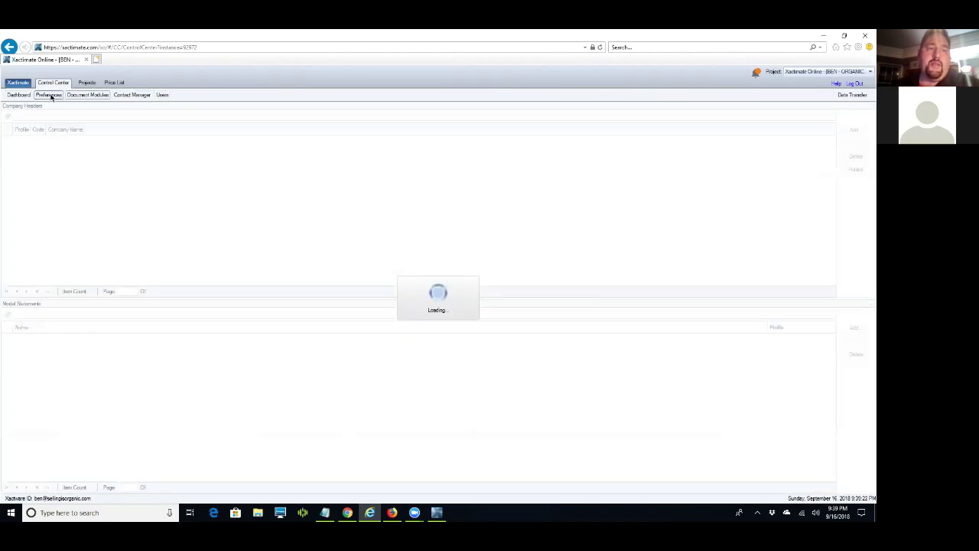
click(18, 96)
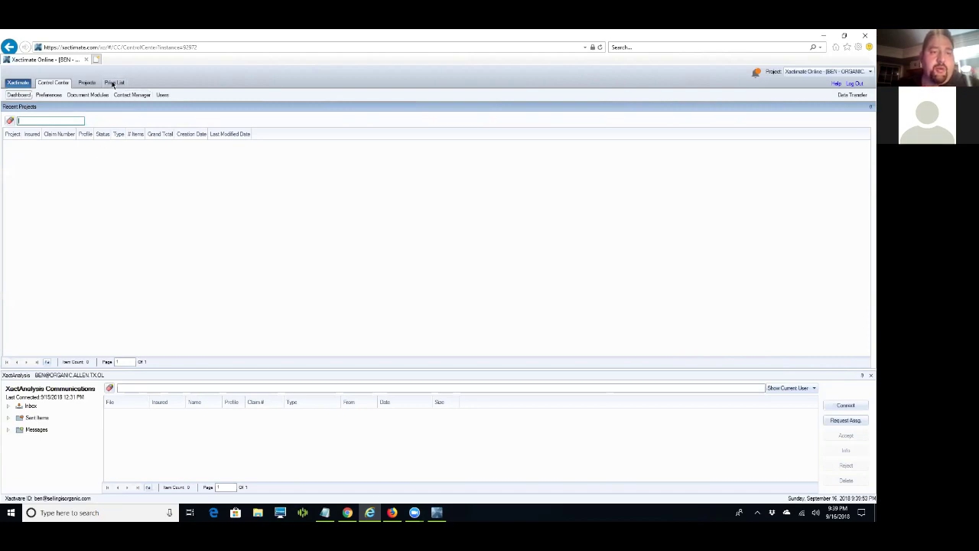
click(114, 83)
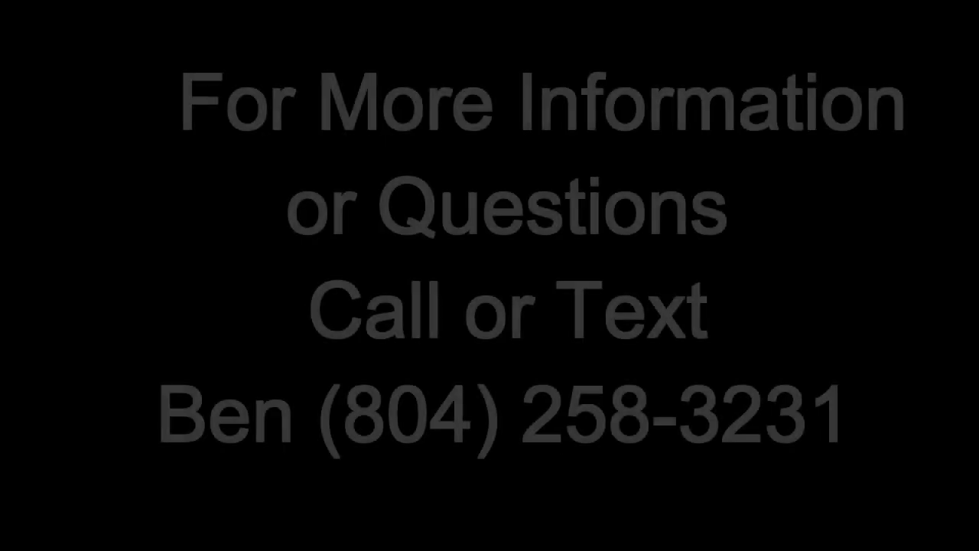